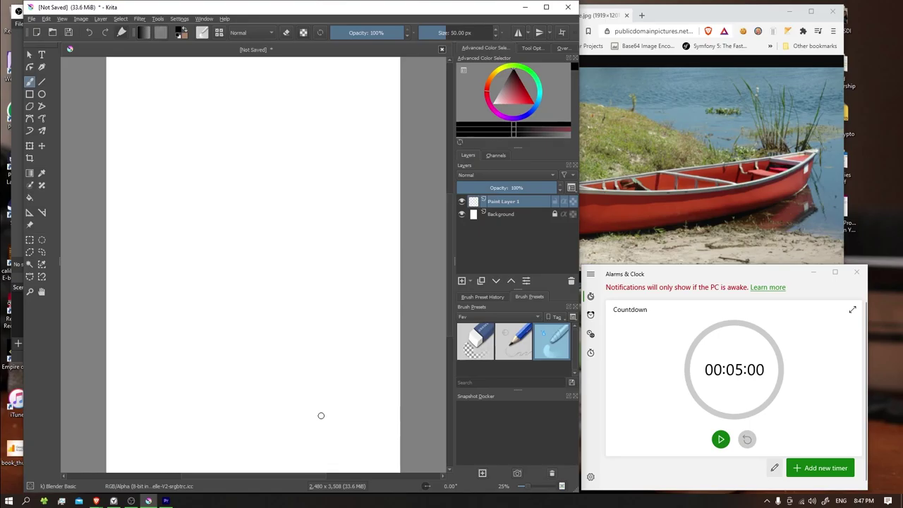
Step: Start the 00:05:00 countdown and bring the canoe reference photo into view
{"action": "left_click", "coordinate": [720, 439]}
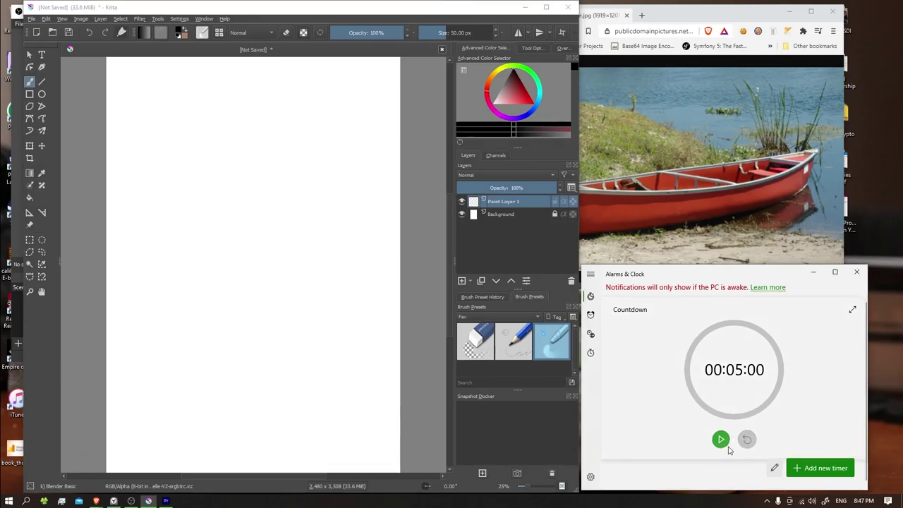
{"action": "left_click_drag", "start_coordinate": [665, 21], "coordinate": [696, 17]}
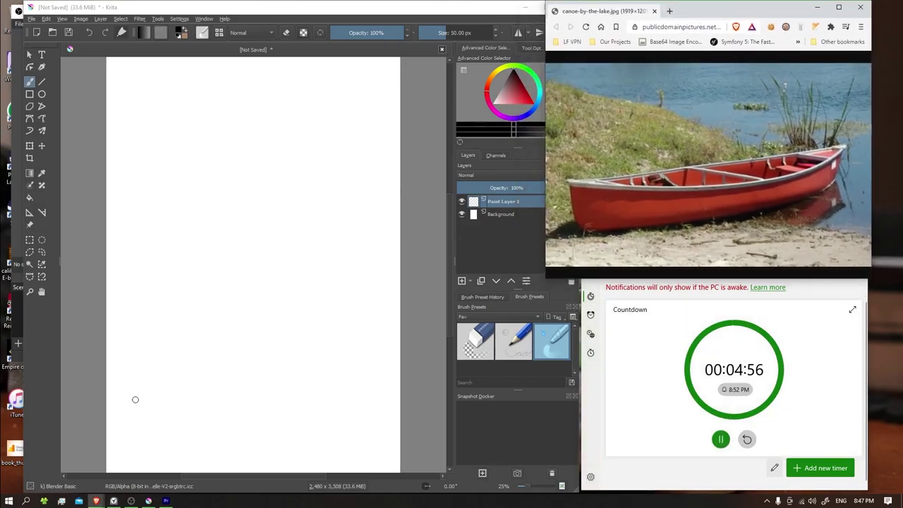
{"action": "left_click", "coordinate": [522, 347]}
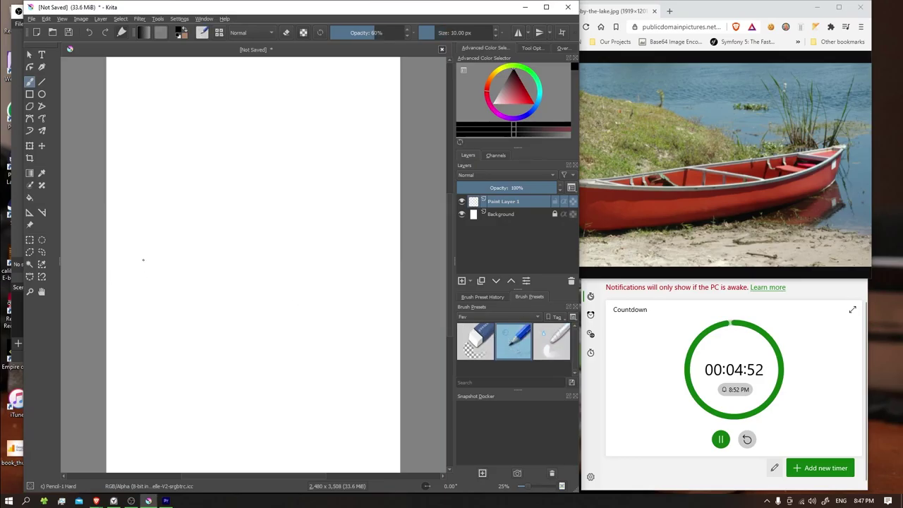
Step: Sketch the hull's left end, long bottom, top edge and short right end in faint pencil
{"action": "left_click_drag", "start_coordinate": [140, 251], "coordinate": [136, 263]}
{"action": "mouse_move", "coordinate": [135, 258]}
{"action": "left_mouse_down"}
{"action": "mouse_move", "coordinate": [134, 326]}
{"action": "mouse_move", "coordinate": [342, 280]}
{"action": "left_mouse_up"}
{"action": "left_click_drag", "start_coordinate": [189, 246], "coordinate": [300, 229]}
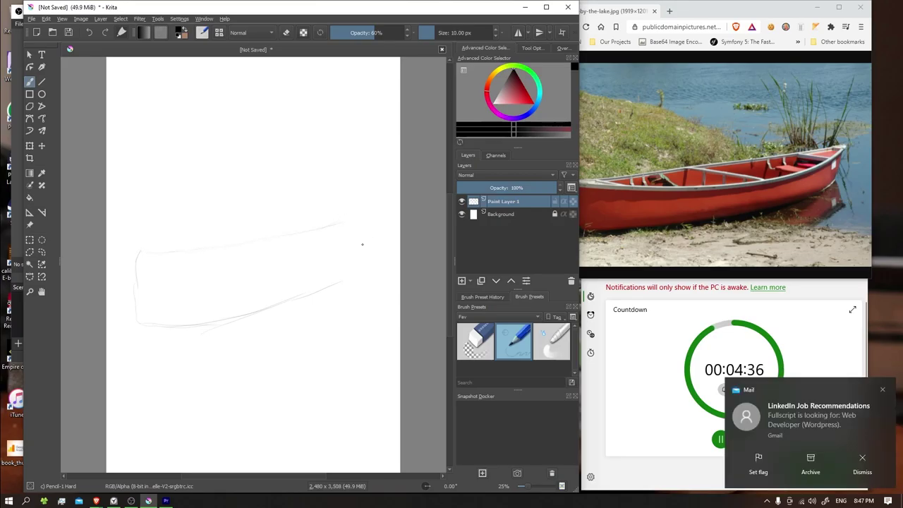
{"action": "left_click_drag", "start_coordinate": [340, 224], "coordinate": [363, 215]}
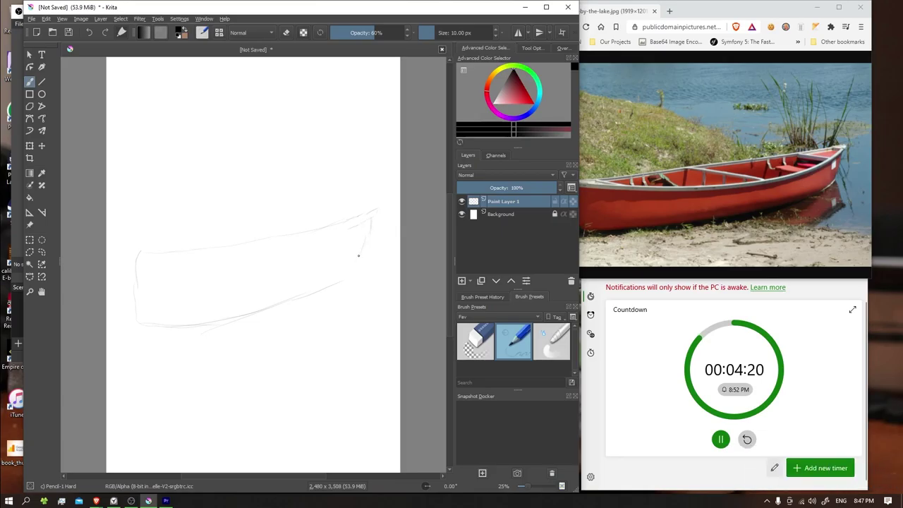
{"action": "left_click_drag", "start_coordinate": [360, 254], "coordinate": [368, 220]}
Step: Trace the canoe's bottom edge leftward and add a short stroke at the upper-left tip
{"action": "left_click_drag", "start_coordinate": [282, 289], "coordinate": [229, 312]}
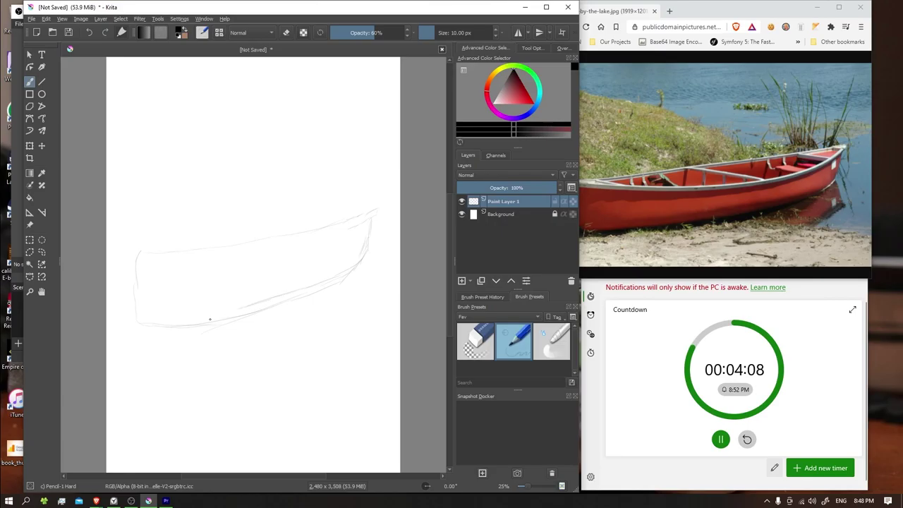
{"action": "left_click_drag", "start_coordinate": [136, 314], "coordinate": [266, 299]}
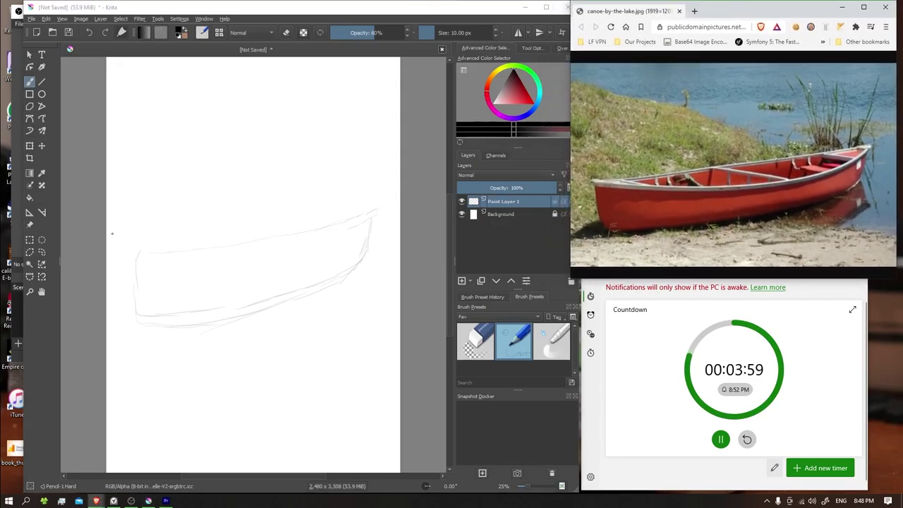
{"action": "left_click_drag", "start_coordinate": [133, 252], "coordinate": [141, 249]}
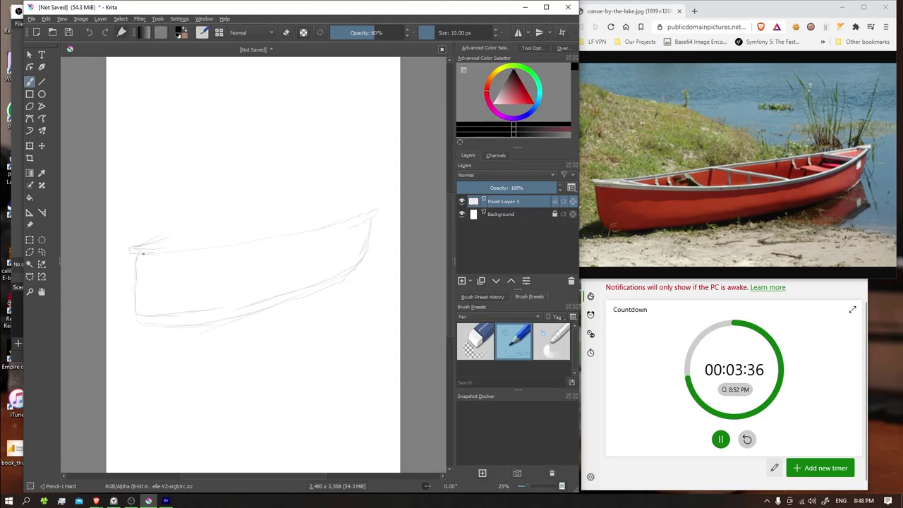
Step: Draw new pencil lines along the canoe's top edge and upper-left edge
{"action": "left_click", "coordinate": [467, 351]}
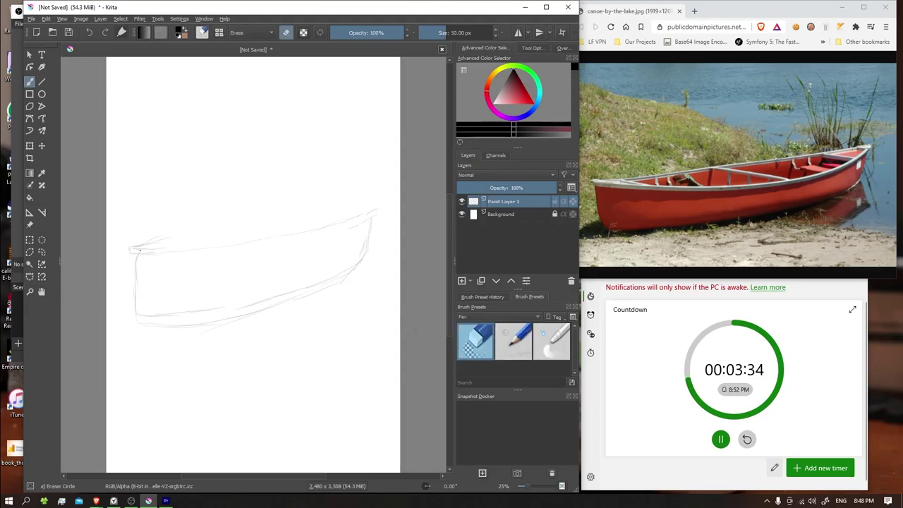
{"action": "left_click", "coordinate": [517, 350]}
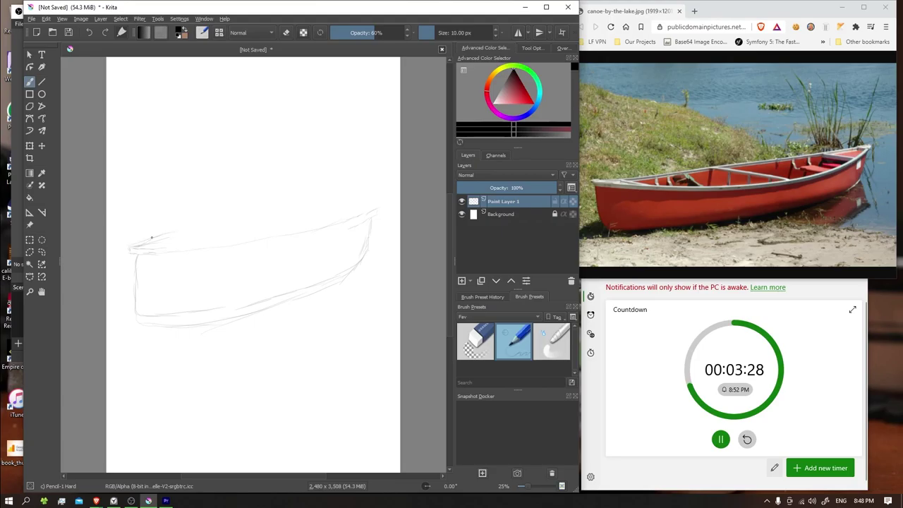
{"action": "left_click_drag", "start_coordinate": [151, 237], "coordinate": [271, 208]}
{"action": "left_click_drag", "start_coordinate": [271, 208], "coordinate": [368, 202]}
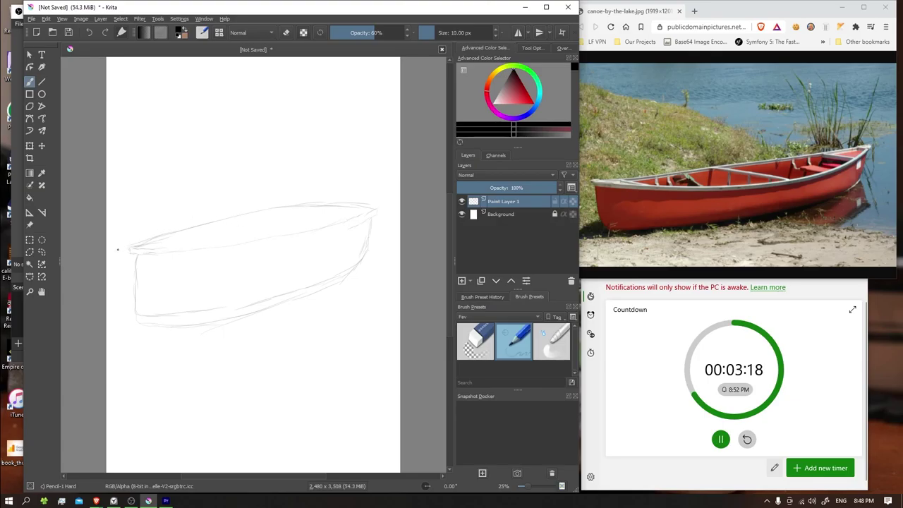
{"action": "mouse_move", "coordinate": [135, 244]}
{"action": "left_mouse_down"}
{"action": "mouse_move", "coordinate": [202, 209]}
{"action": "mouse_move", "coordinate": [271, 197]}
{"action": "left_mouse_up"}
{"action": "left_click_drag", "start_coordinate": [267, 196], "coordinate": [389, 192]}
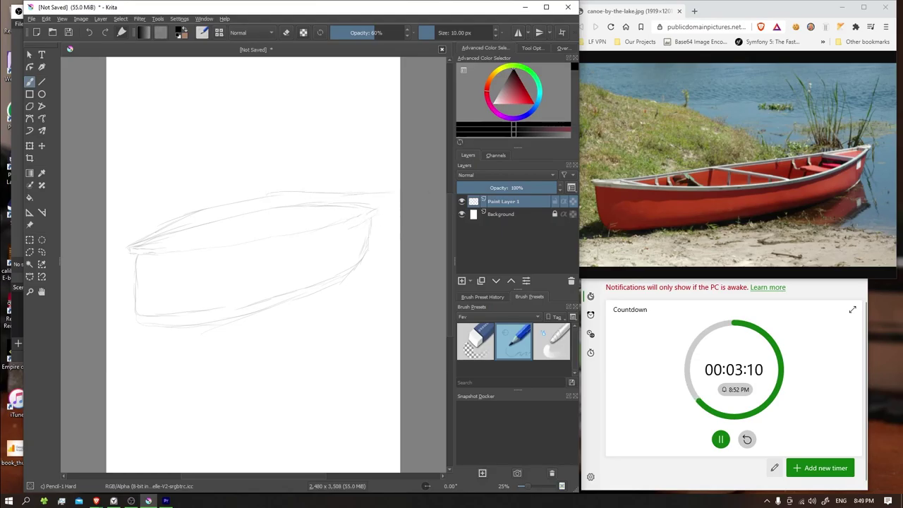
Step: Erase the faint upper-left lines and redraw the canoe's pointed left tip and upper edge
{"action": "left_click", "coordinate": [484, 339]}
{"action": "mouse_move", "coordinate": [363, 210]}
{"action": "left_mouse_down"}
{"action": "mouse_move", "coordinate": [235, 209]}
{"action": "mouse_move", "coordinate": [140, 247]}
{"action": "mouse_move", "coordinate": [158, 238]}
{"action": "left_mouse_up"}
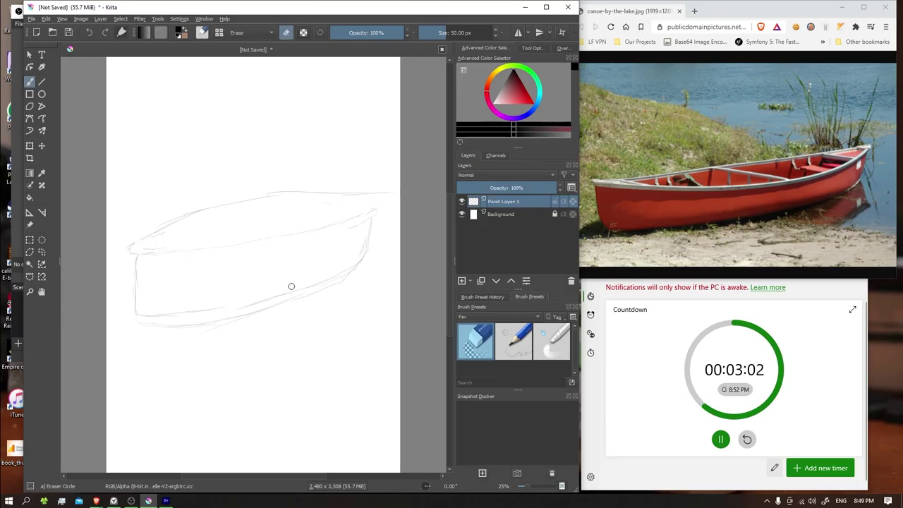
{"action": "left_click", "coordinate": [596, 381]}
{"action": "left_click", "coordinate": [514, 346]}
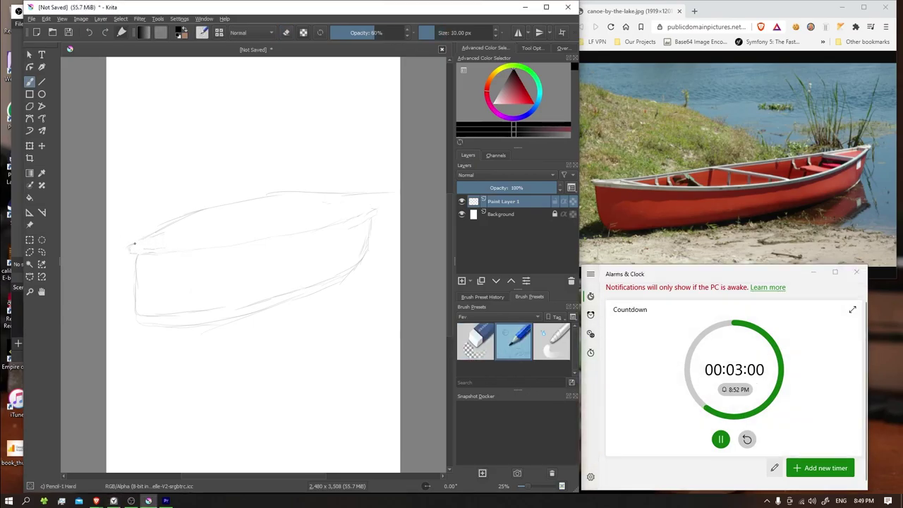
{"action": "left_click_drag", "start_coordinate": [131, 243], "coordinate": [165, 249]}
{"action": "left_click_drag", "start_coordinate": [161, 241], "coordinate": [239, 229]}
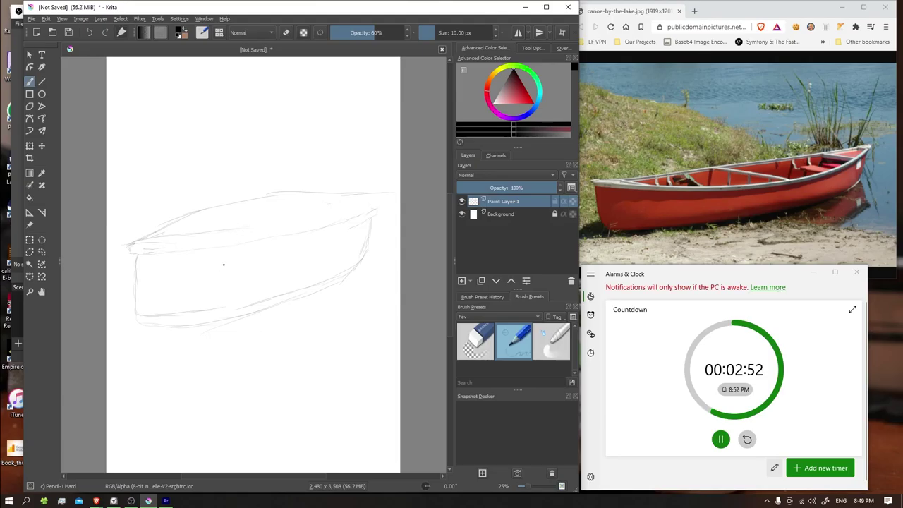
Step: Erase the stray line right of the top edge, then redraw it and add the inner rim line
{"action": "left_click", "coordinate": [477, 340]}
{"action": "mouse_move", "coordinate": [387, 201]}
{"action": "left_mouse_down"}
{"action": "mouse_move", "coordinate": [350, 189]}
{"action": "mouse_move", "coordinate": [247, 199]}
{"action": "left_mouse_up"}
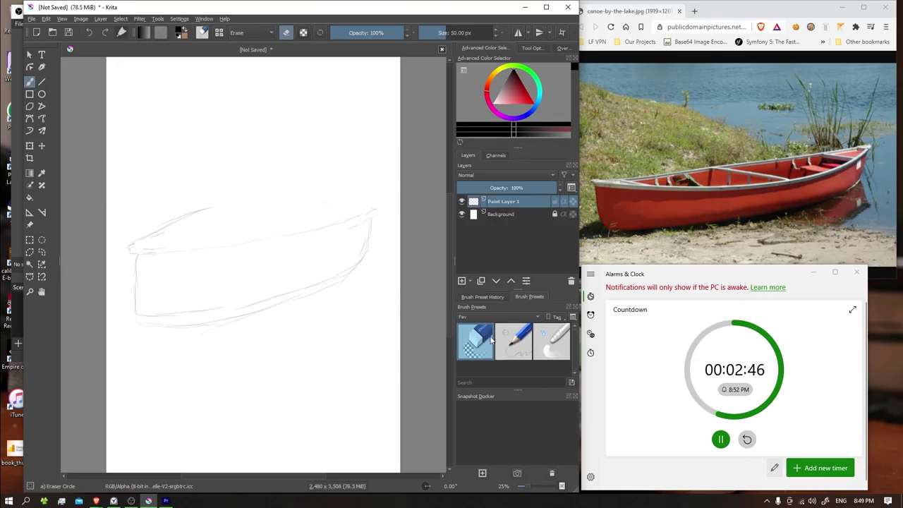
{"action": "left_click", "coordinate": [516, 350]}
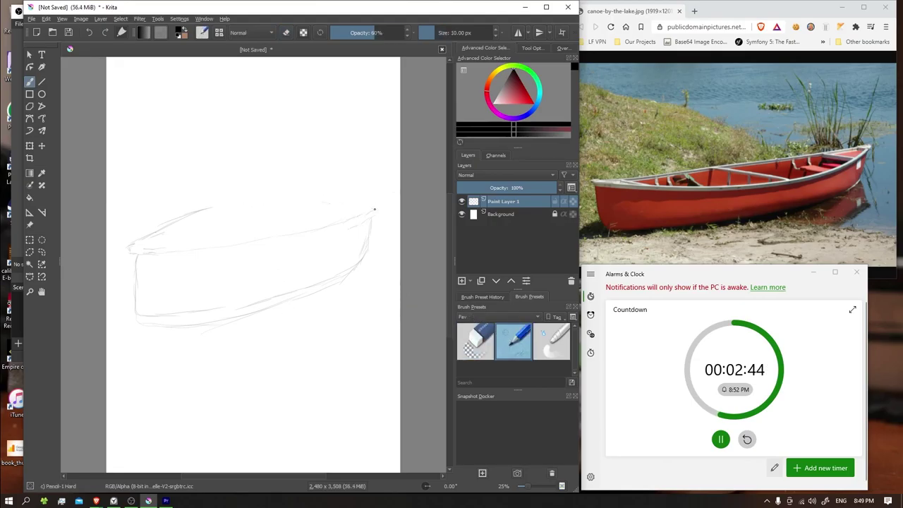
{"action": "left_click_drag", "start_coordinate": [342, 209], "coordinate": [268, 209]}
{"action": "mouse_move", "coordinate": [374, 212]}
{"action": "left_mouse_down"}
{"action": "mouse_move", "coordinate": [268, 218]}
{"action": "mouse_move", "coordinate": [134, 246]}
{"action": "left_mouse_up"}
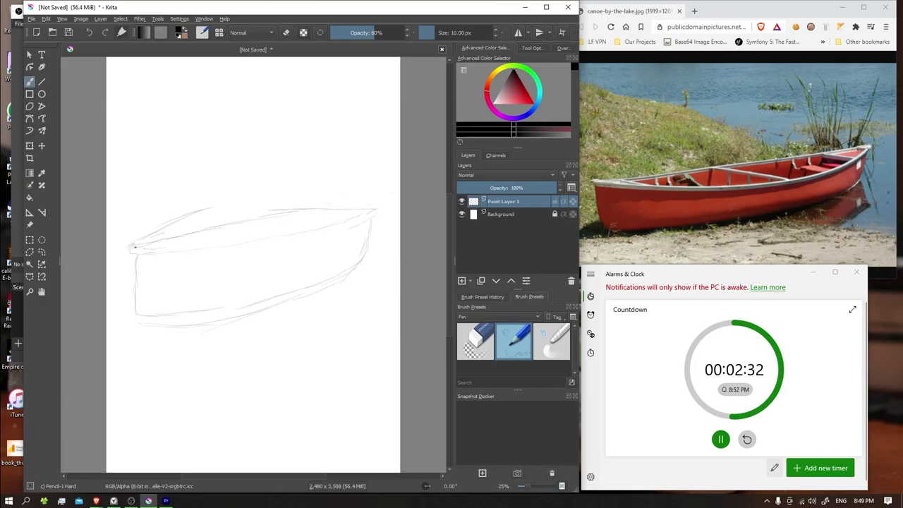
{"action": "left_click_drag", "start_coordinate": [138, 248], "coordinate": [144, 252]}
Step: Erase the messy bow stroke ends and add short strokes at the hull's left corner and right side
{"action": "left_click", "coordinate": [479, 347]}
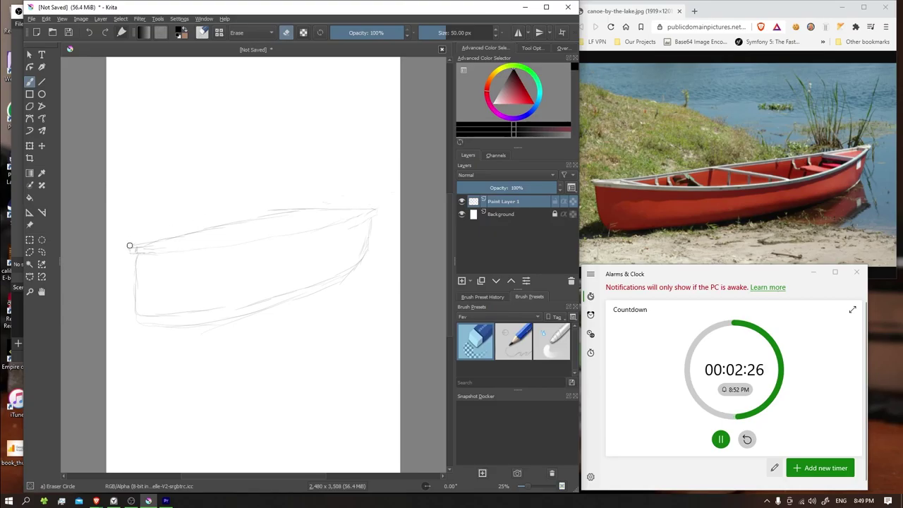
{"action": "left_click_drag", "start_coordinate": [129, 246], "coordinate": [152, 250]}
{"action": "left_click", "coordinate": [508, 351]}
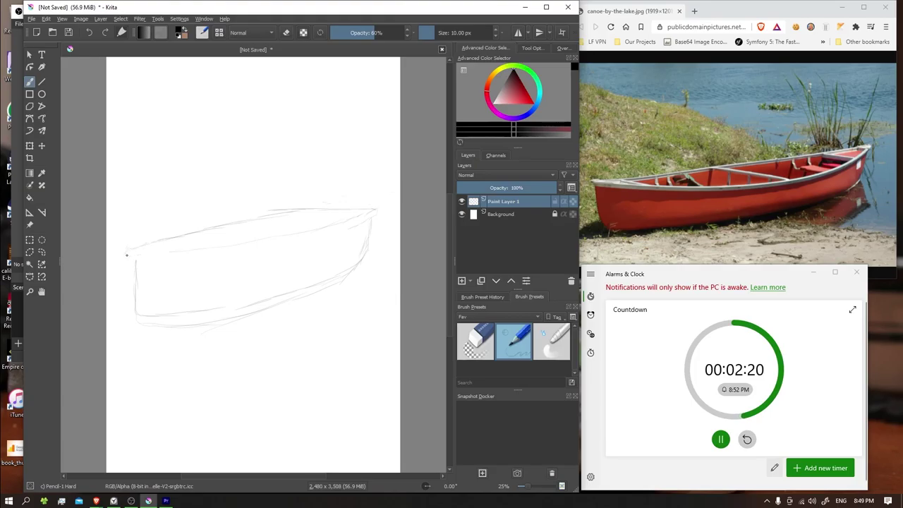
{"action": "left_click_drag", "start_coordinate": [142, 254], "coordinate": [157, 252]}
{"action": "left_click_drag", "start_coordinate": [256, 234], "coordinate": [296, 231]}
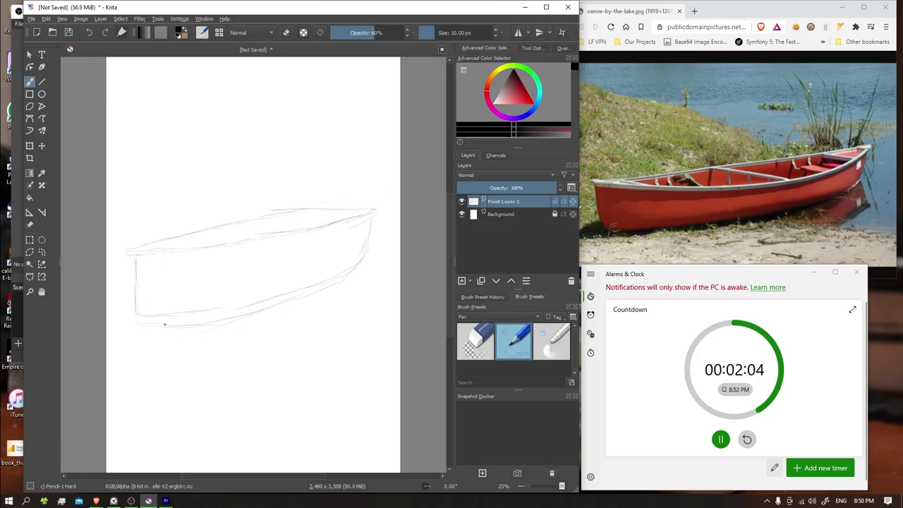
Step: Lighten the lower hull lines, darken the bottom line, and hatch shading onto the lower hull
{"action": "left_click", "coordinate": [476, 344]}
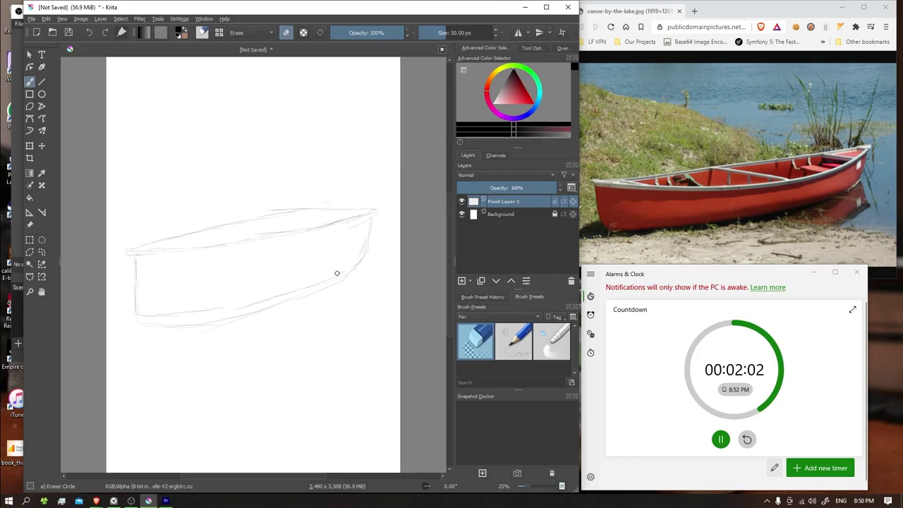
{"action": "mouse_move", "coordinate": [323, 287]}
{"action": "left_mouse_down"}
{"action": "mouse_move", "coordinate": [233, 316]}
{"action": "mouse_move", "coordinate": [261, 317]}
{"action": "mouse_move", "coordinate": [250, 341]}
{"action": "left_mouse_up"}
{"action": "left_click", "coordinate": [511, 349]}
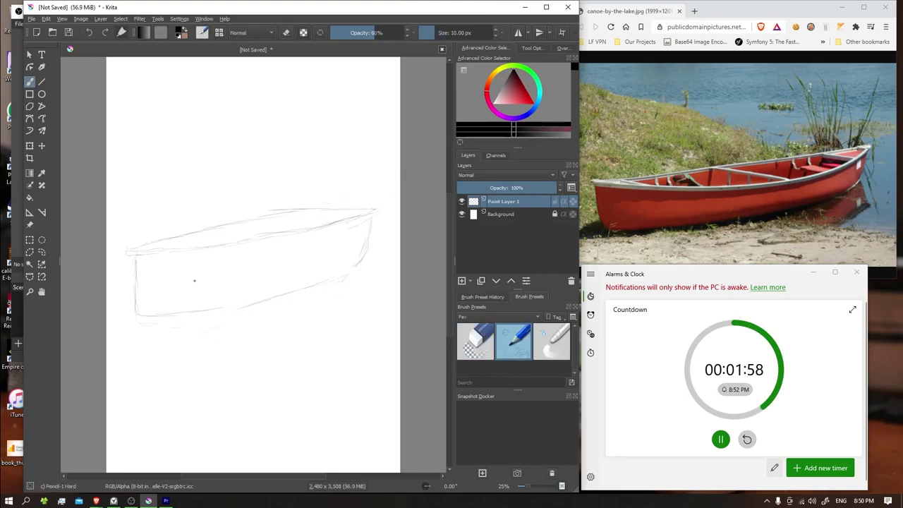
{"action": "left_click_drag", "start_coordinate": [137, 312], "coordinate": [286, 301]}
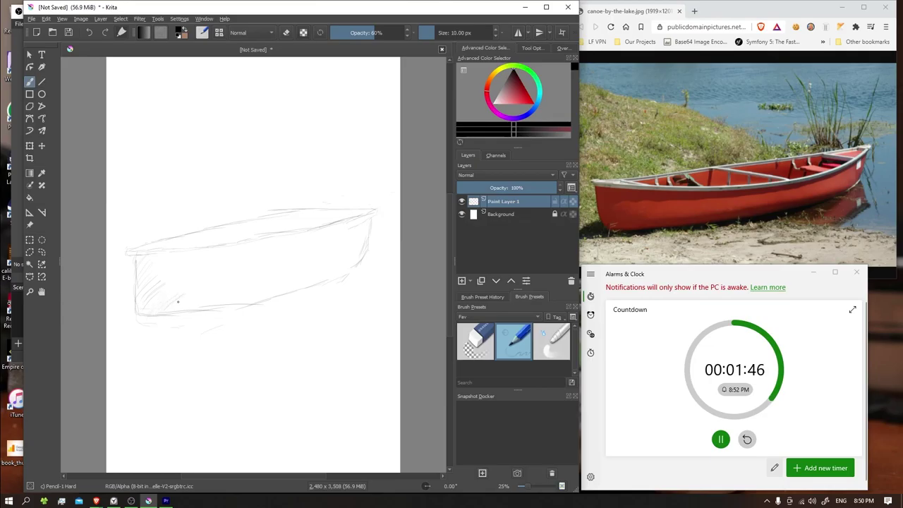
{"action": "left_click_drag", "start_coordinate": [207, 300], "coordinate": [299, 276]}
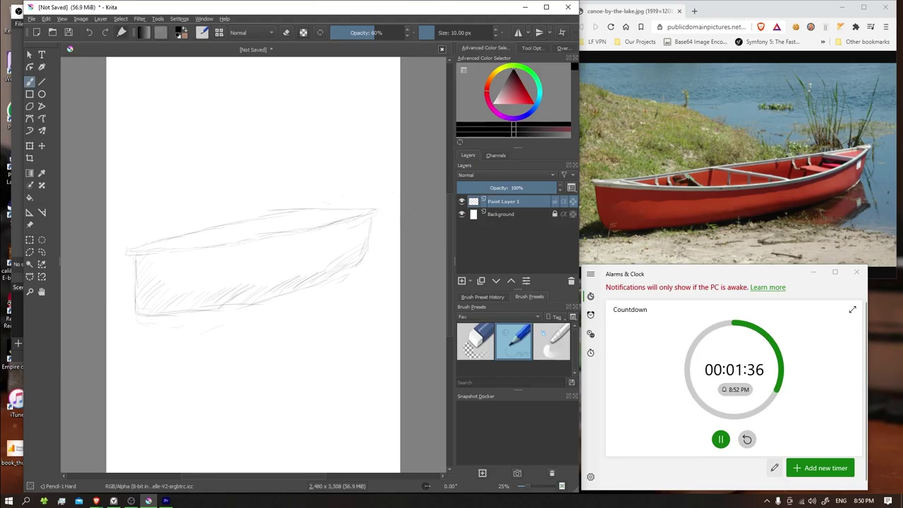
Step: Smudge the hull hatching into smooth shading with the Blender Basic brush
{"action": "left_click", "coordinate": [553, 342]}
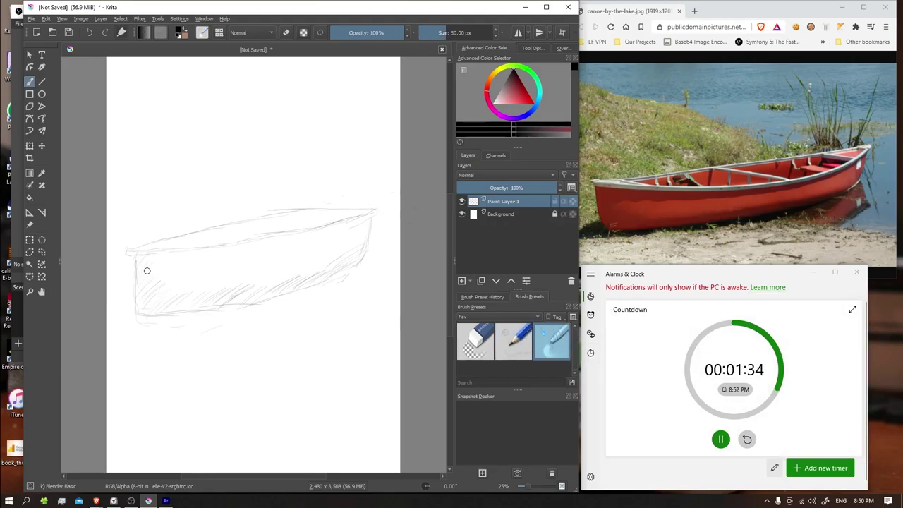
{"action": "mouse_move", "coordinate": [147, 270]}
{"action": "left_mouse_down"}
{"action": "mouse_move", "coordinate": [135, 288]}
{"action": "mouse_move", "coordinate": [140, 301]}
{"action": "mouse_move", "coordinate": [219, 302]}
{"action": "mouse_move", "coordinate": [209, 296]}
{"action": "mouse_move", "coordinate": [289, 290]}
{"action": "left_mouse_up"}
{"action": "key", "text": "slash"}
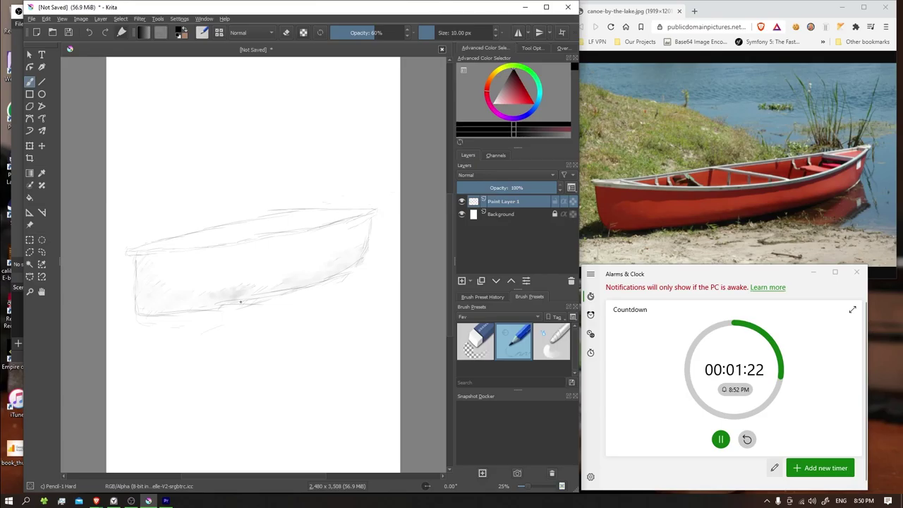
Step: Erase part of the bottom hull line with Eraser Circle, then return to the pencil
{"action": "left_click", "coordinate": [475, 341]}
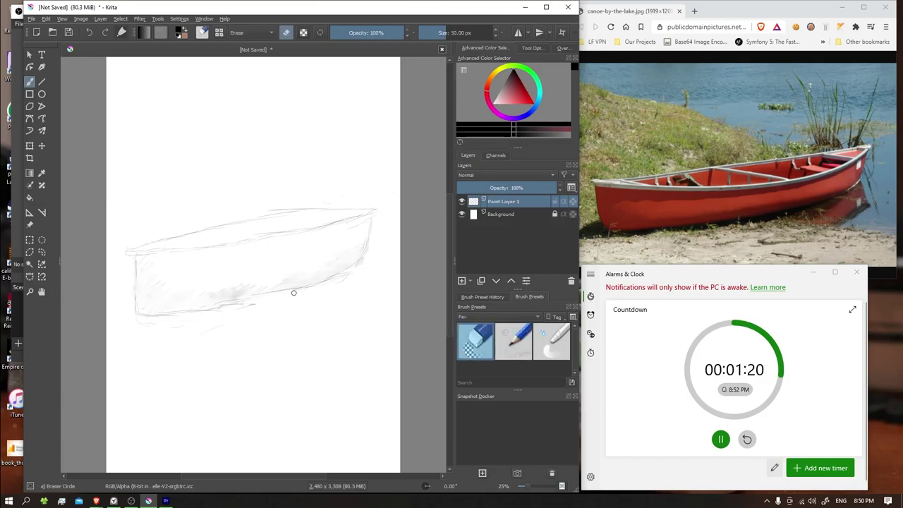
{"action": "mouse_move", "coordinate": [297, 292]}
{"action": "left_mouse_down"}
{"action": "mouse_move", "coordinate": [216, 306]}
{"action": "mouse_move", "coordinate": [240, 304]}
{"action": "left_mouse_up"}
{"action": "key", "text": "slash"}
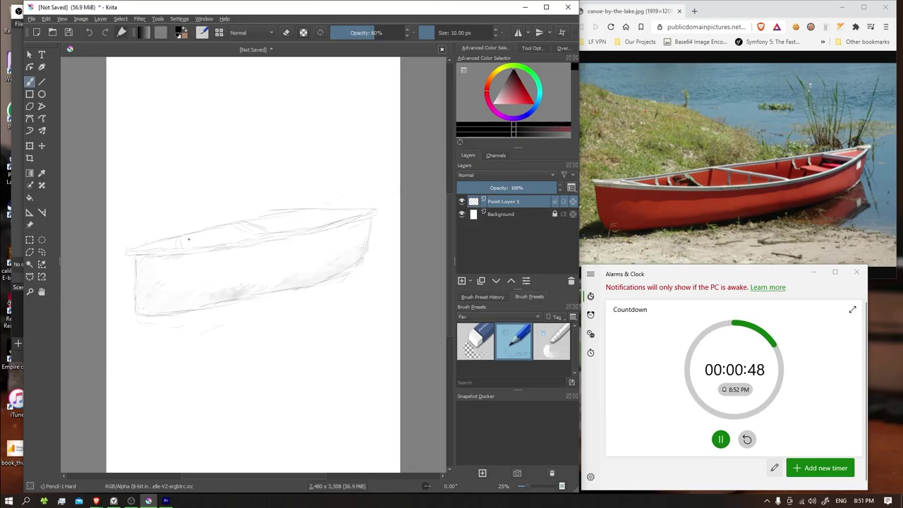
Step: Reinforce the canoe's top edge and sketch curving shoreline lines, redoing one long curve shorter
{"action": "left_click_drag", "start_coordinate": [188, 239], "coordinate": [329, 213]}
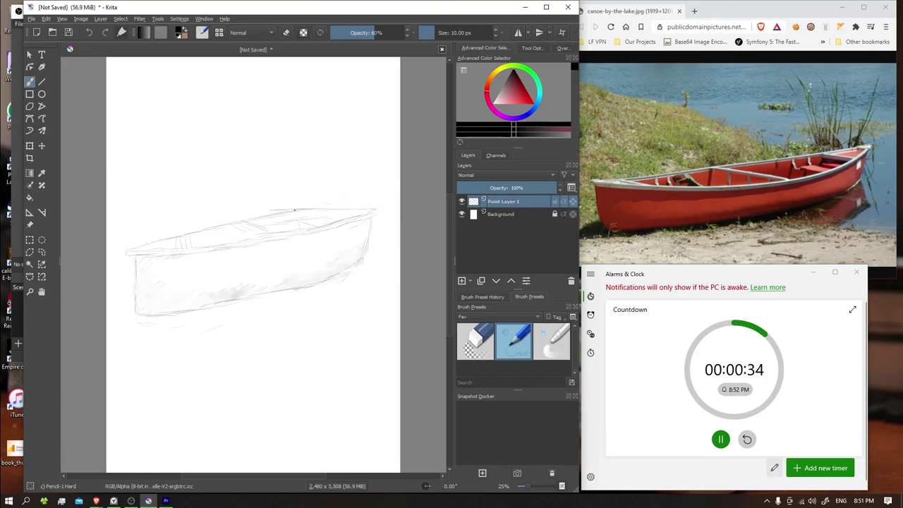
{"action": "left_click_drag", "start_coordinate": [276, 211], "coordinate": [336, 210]}
{"action": "left_click_drag", "start_coordinate": [290, 289], "coordinate": [398, 328]}
{"action": "mouse_move", "coordinate": [111, 99]}
{"action": "left_mouse_down"}
{"action": "mouse_move", "coordinate": [237, 146]}
{"action": "mouse_move", "coordinate": [322, 203]}
{"action": "left_mouse_up"}
{"action": "key", "text": "ctrl"}
{"action": "key", "text": "ctrl+z"}
{"action": "mouse_move", "coordinate": [115, 127]}
{"action": "left_mouse_down"}
{"action": "mouse_move", "coordinate": [222, 162]}
{"action": "mouse_move", "coordinate": [232, 182]}
{"action": "mouse_move", "coordinate": [268, 192]}
{"action": "left_mouse_up"}
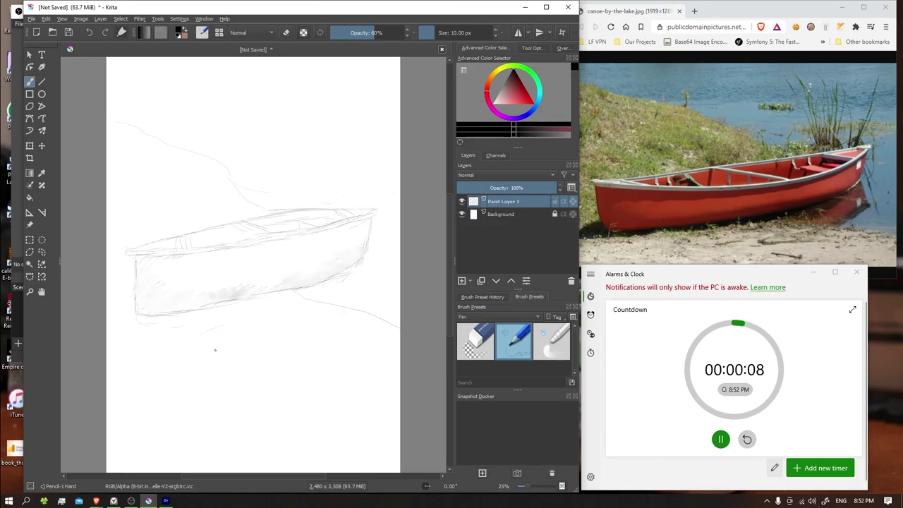
Step: Draw the waterline beneath the hull and sketch the paddle shaft hanging below the seat
{"action": "left_click_drag", "start_coordinate": [151, 330], "coordinate": [326, 319]}
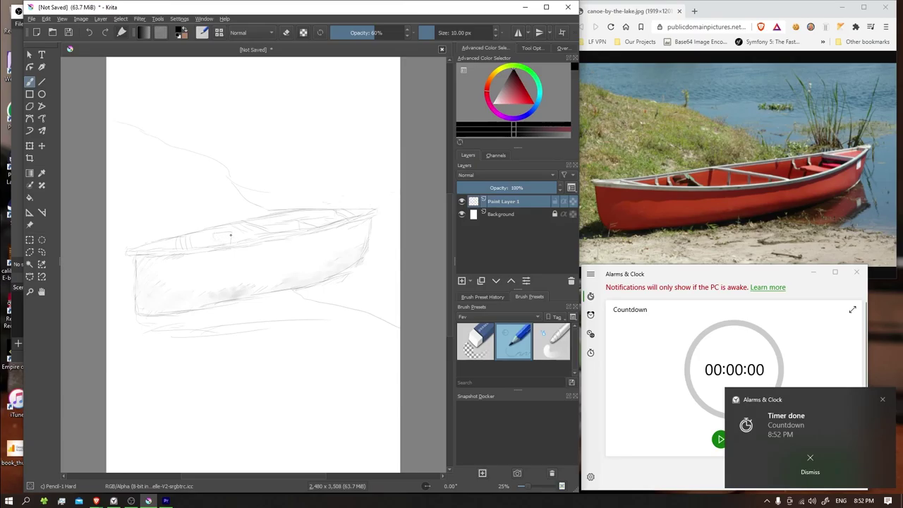
{"action": "left_click_drag", "start_coordinate": [217, 242], "coordinate": [218, 254]}
{"action": "left_click_drag", "start_coordinate": [226, 300], "coordinate": [222, 328]}
{"action": "left_click", "coordinate": [471, 345]}
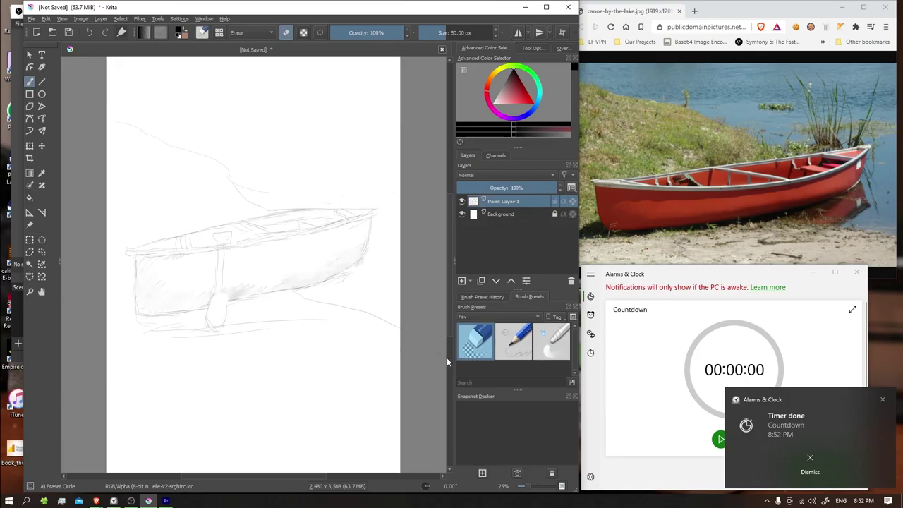
{"action": "left_click", "coordinate": [503, 348]}
{"action": "left_click_drag", "start_coordinate": [225, 294], "coordinate": [227, 309]}
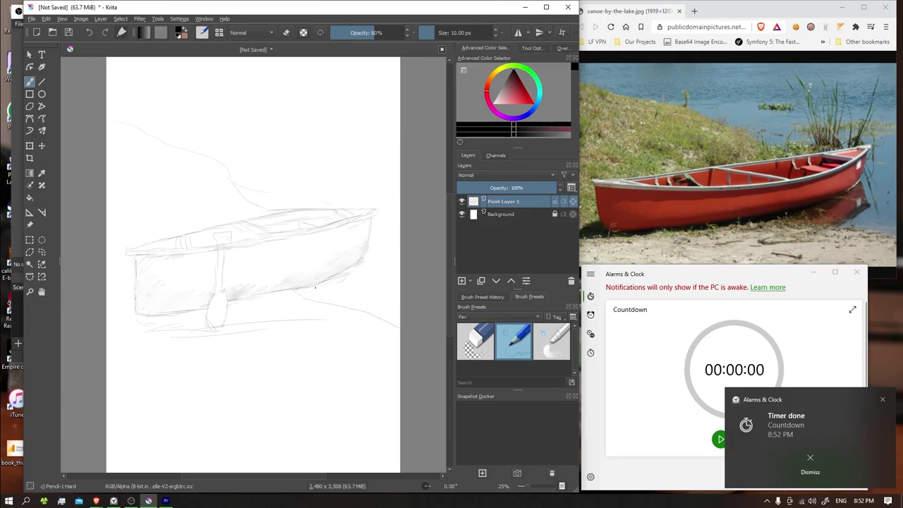
Step: Add a short light pencil mark near the hull's lower-left corner
{"action": "left_click_drag", "start_coordinate": [145, 308], "coordinate": [149, 309]}
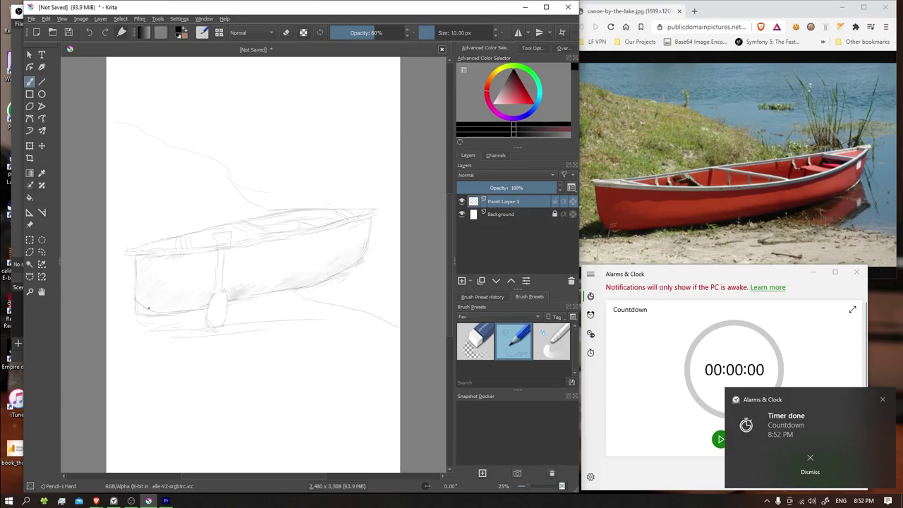